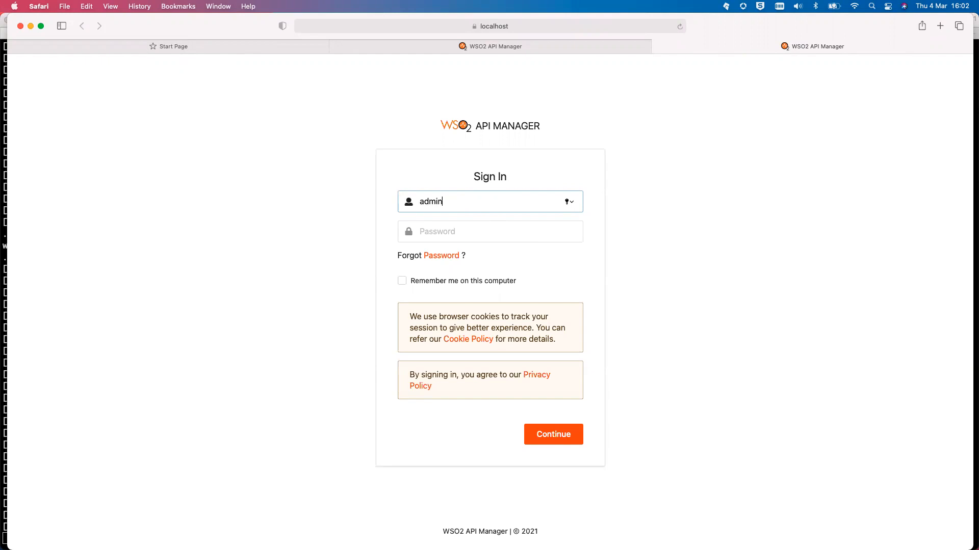
Sign in to the Publisher with the account password and choose Create API > Design a New REST API
text(admin)
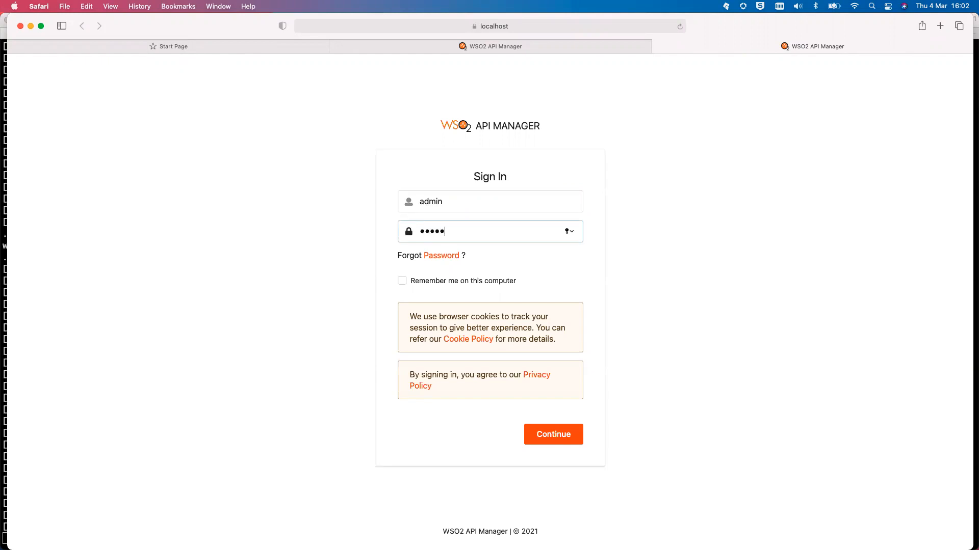
key(Return)
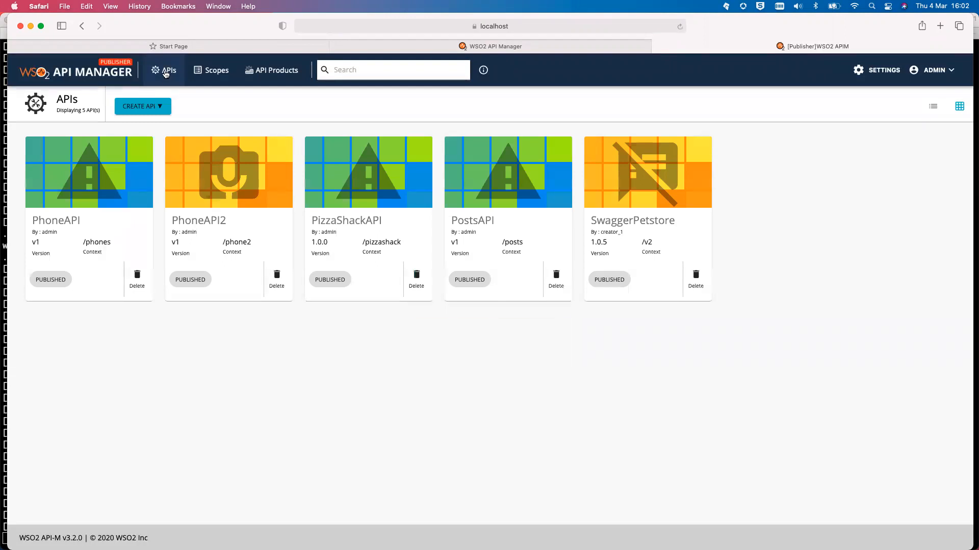
click(155, 106)
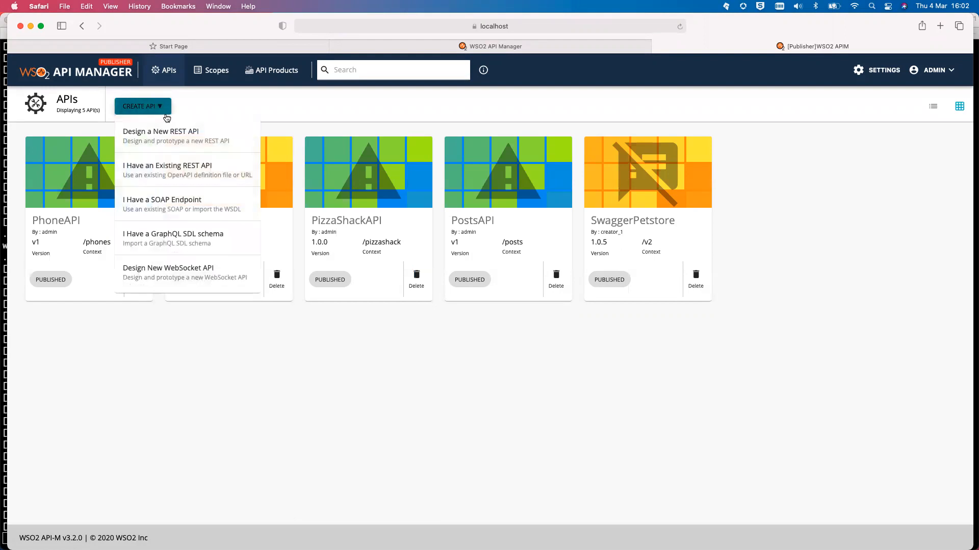
click(197, 138)
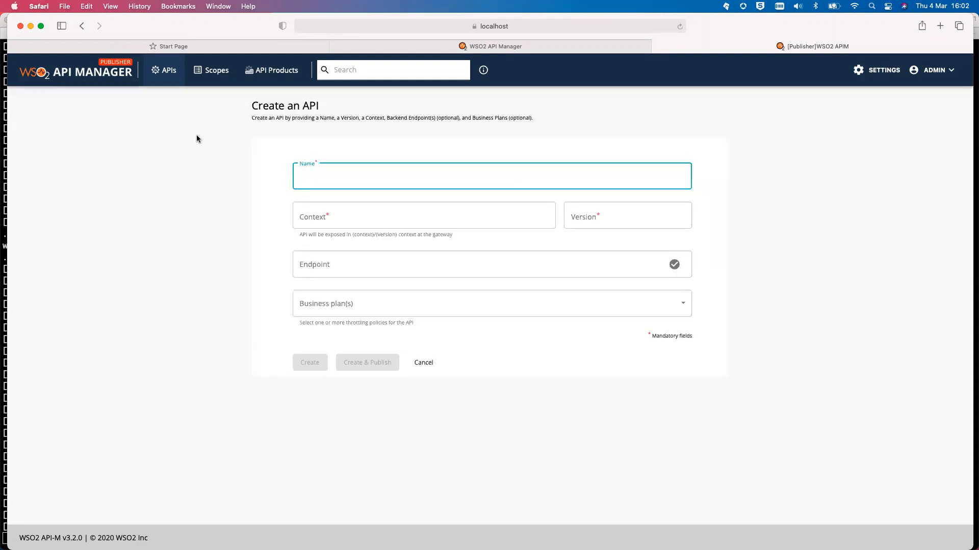
Enter ProfileAPI as the name, /profile as the context and 1.0.0 as the version
text(ProfileAPI)
click(361, 215)
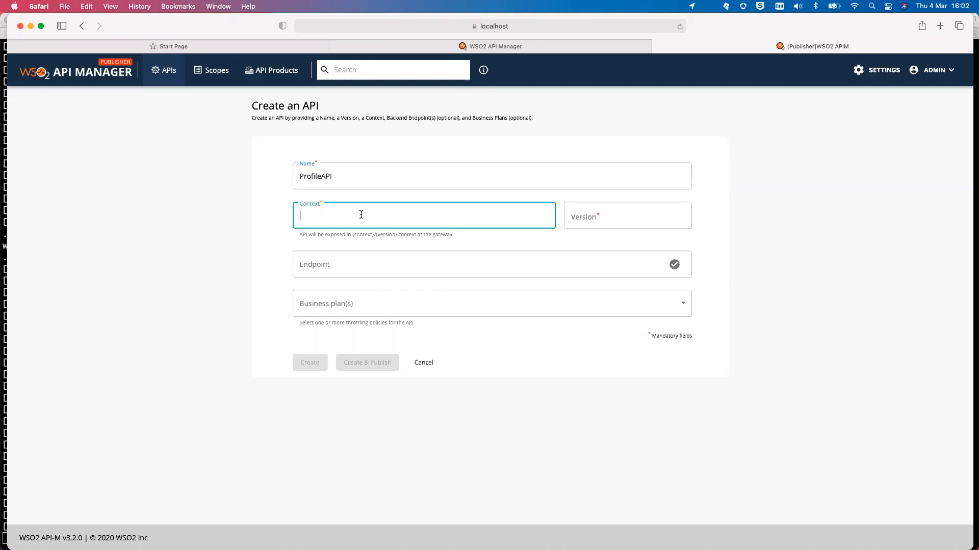
text(/profile)
click(610, 224)
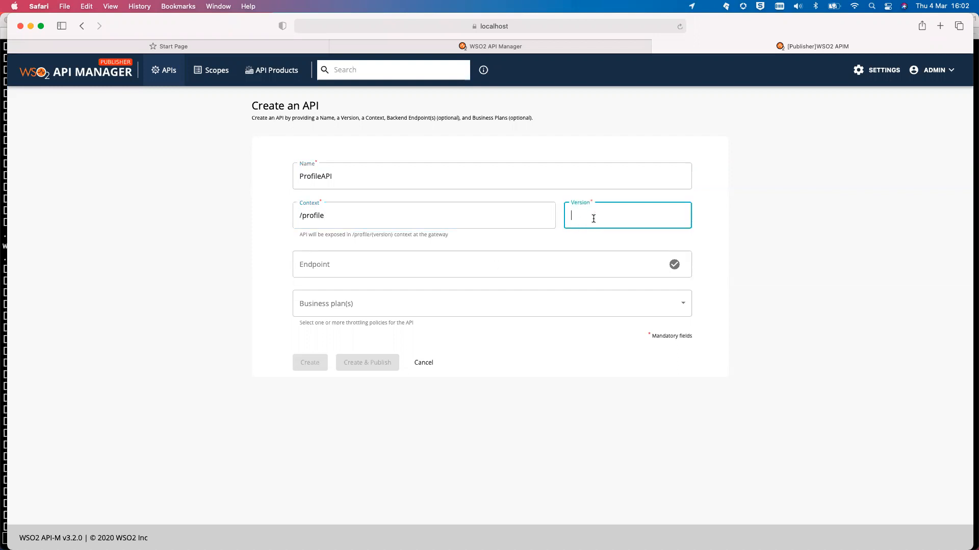
text(1.0.0)
click(565, 269)
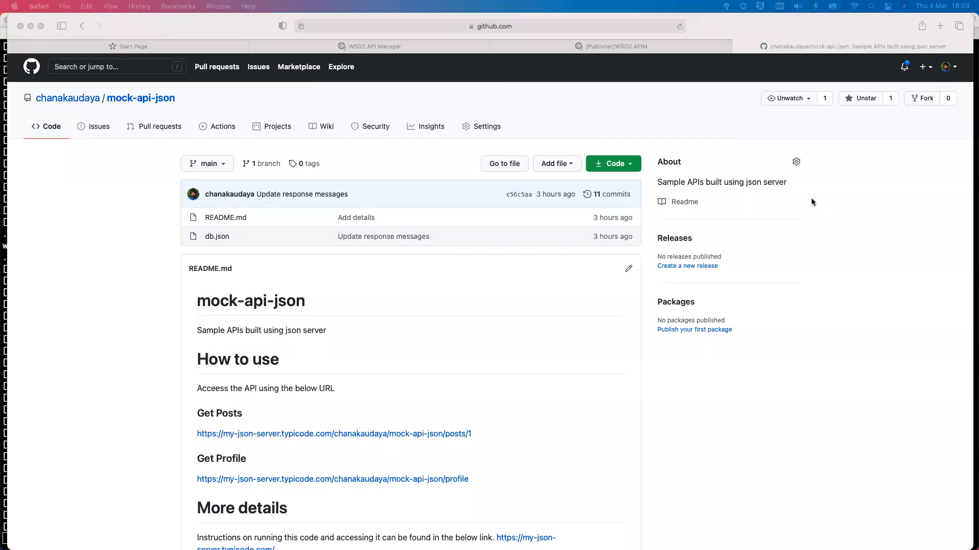
Open the README's Get Profile link to confirm it returns profile JSON
click(447, 298)
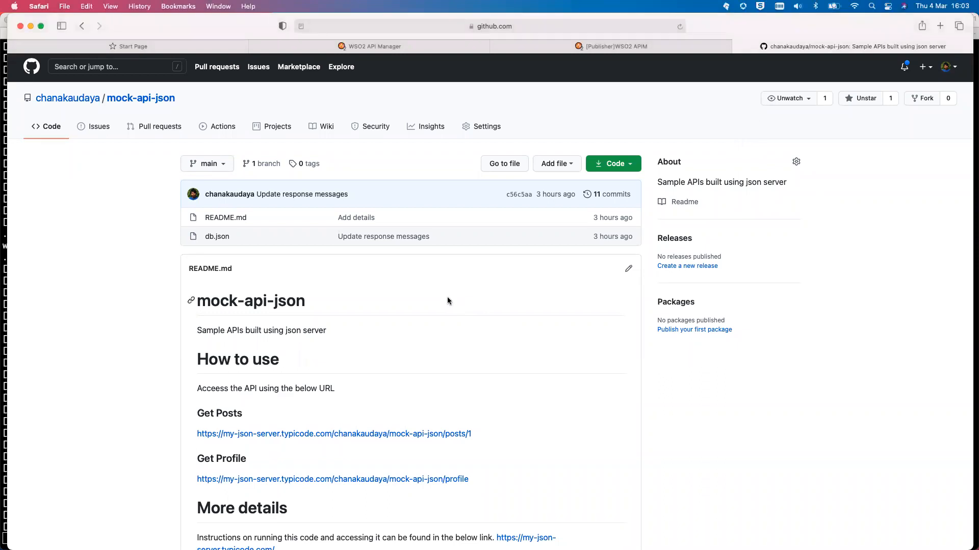
scroll(417, 319, down, 1)
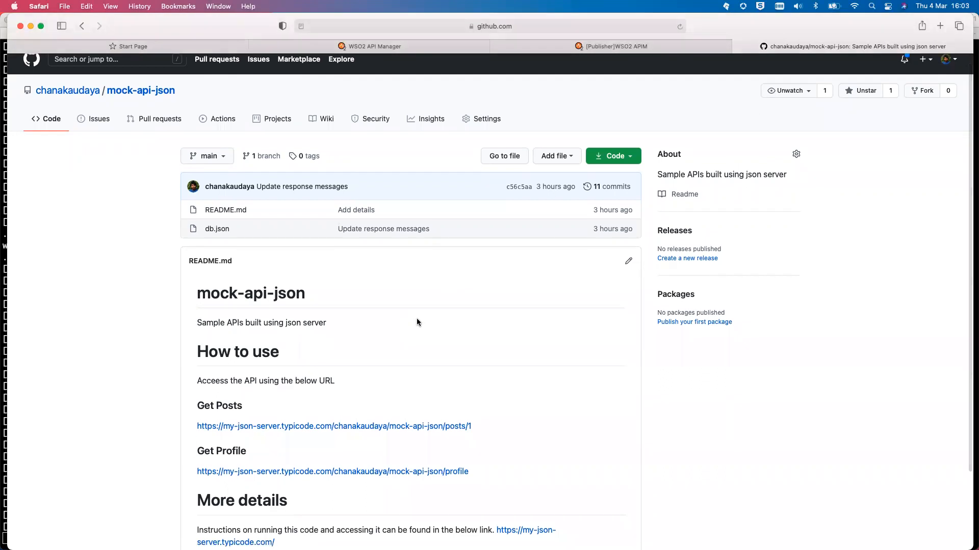
scroll(417, 318, down, 3)
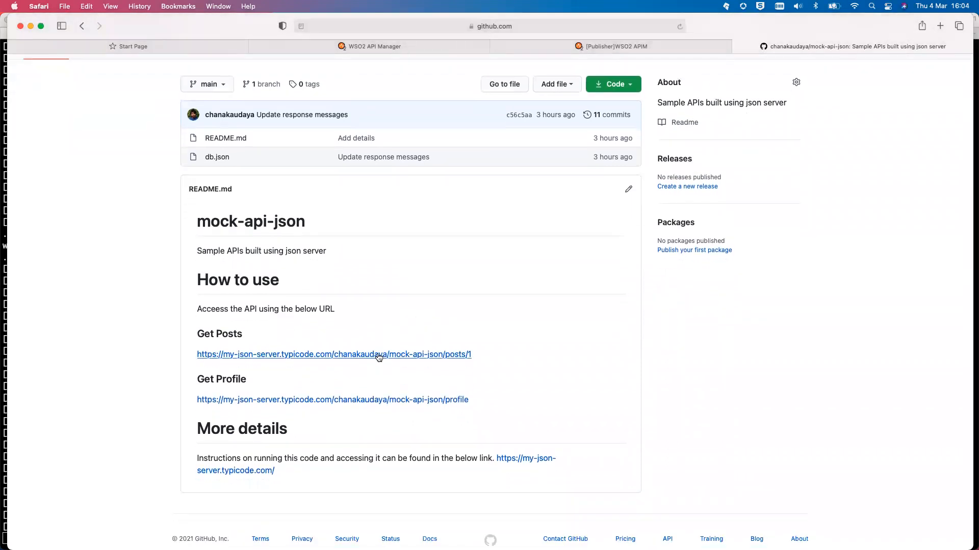
click(384, 400)
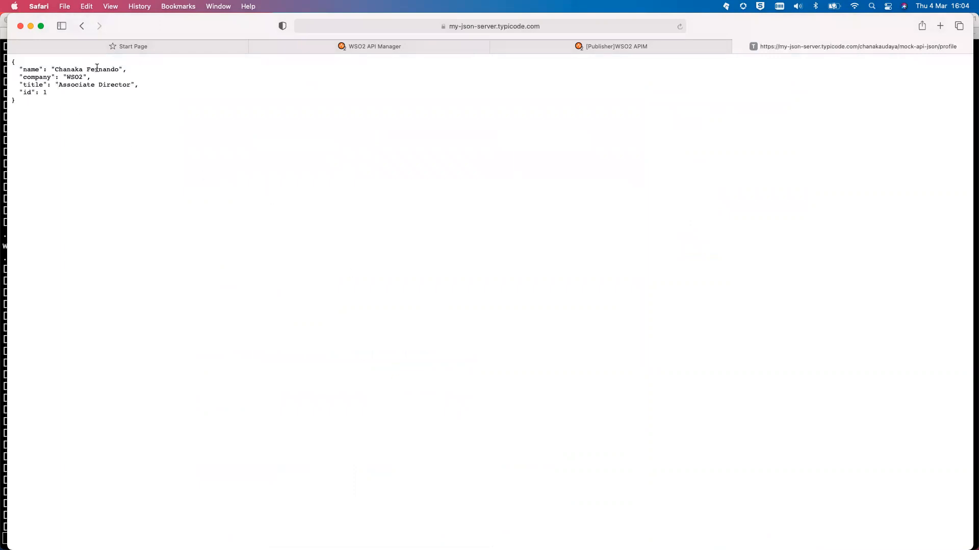
click(82, 28)
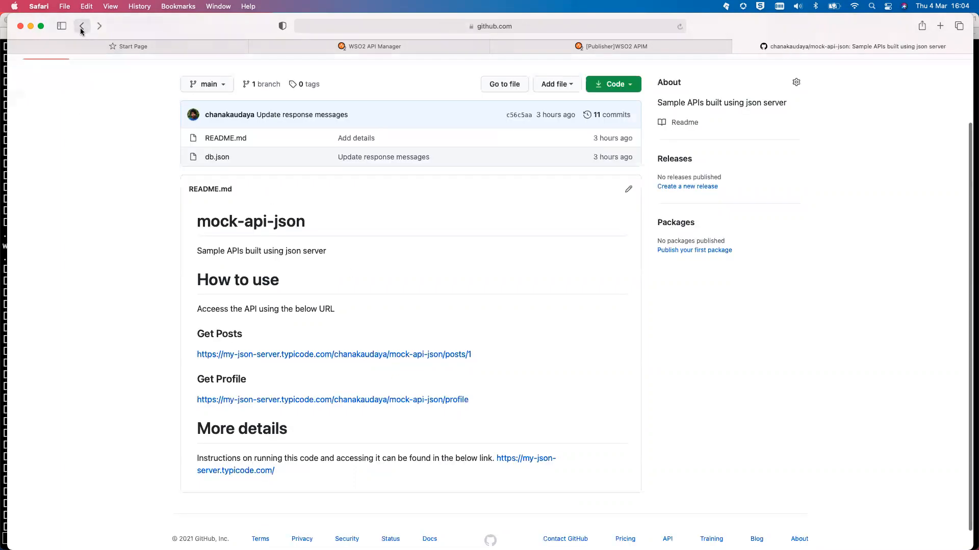
Copy the Get Profile link address and return to the Publisher's API form
right_click(330, 403)
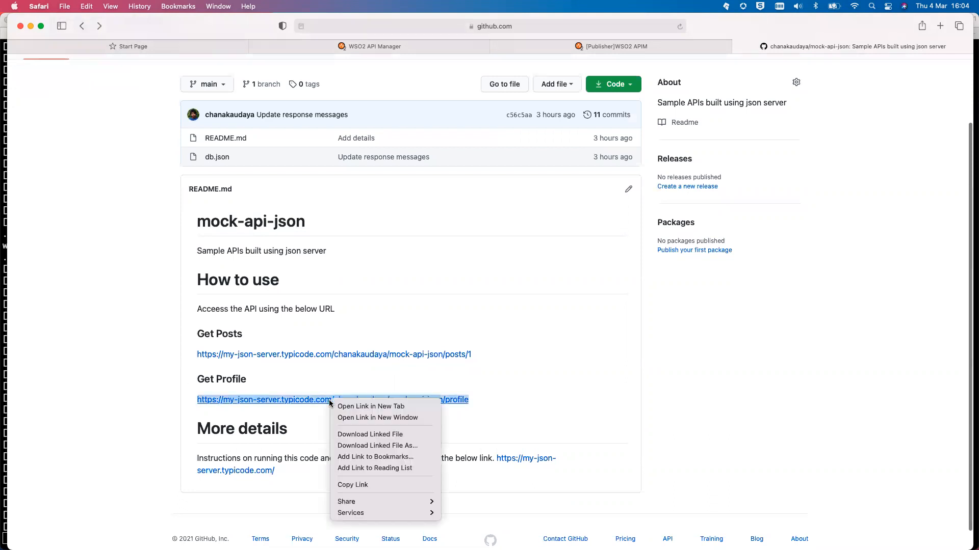
click(398, 486)
click(580, 49)
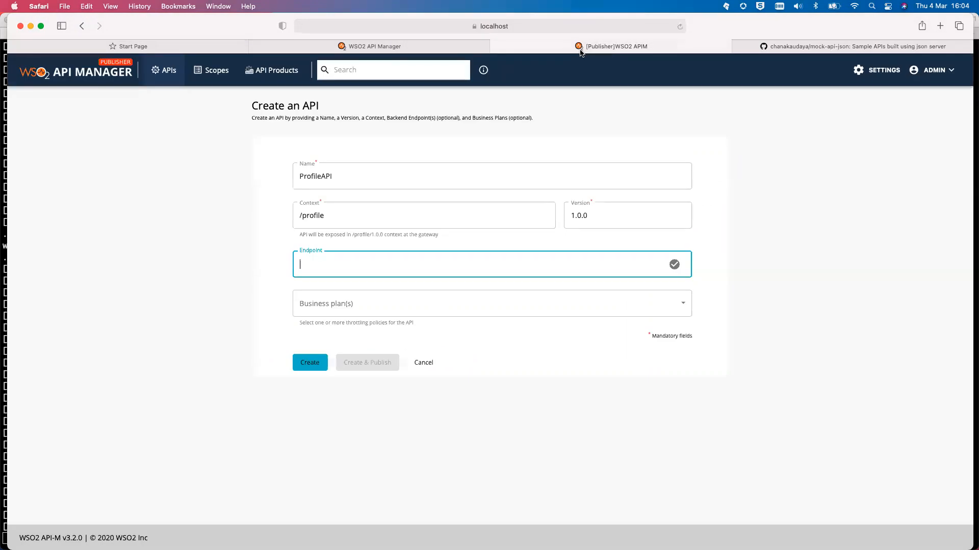
Paste the Get Profile mock URL as the endpoint, select the Bronze plan, and create and publish
key(super+v)
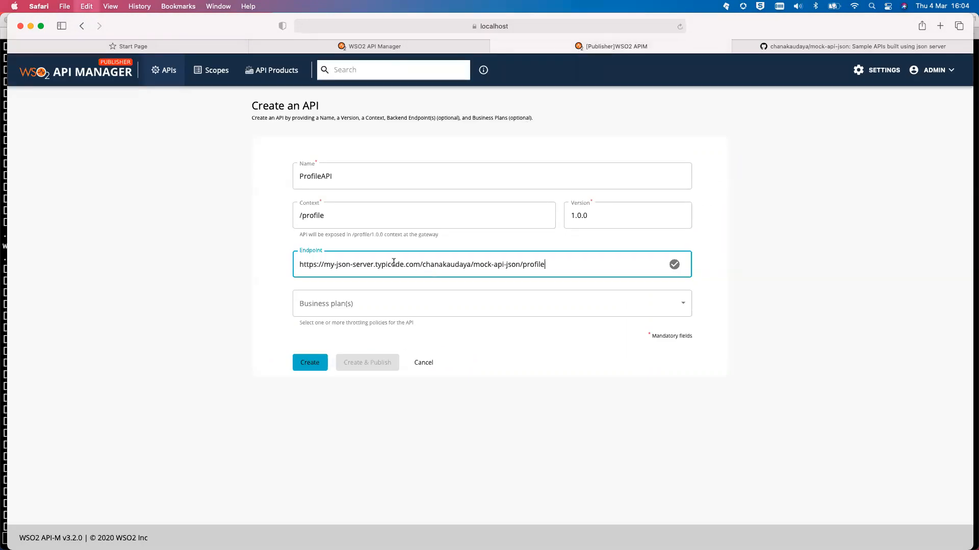
click(367, 307)
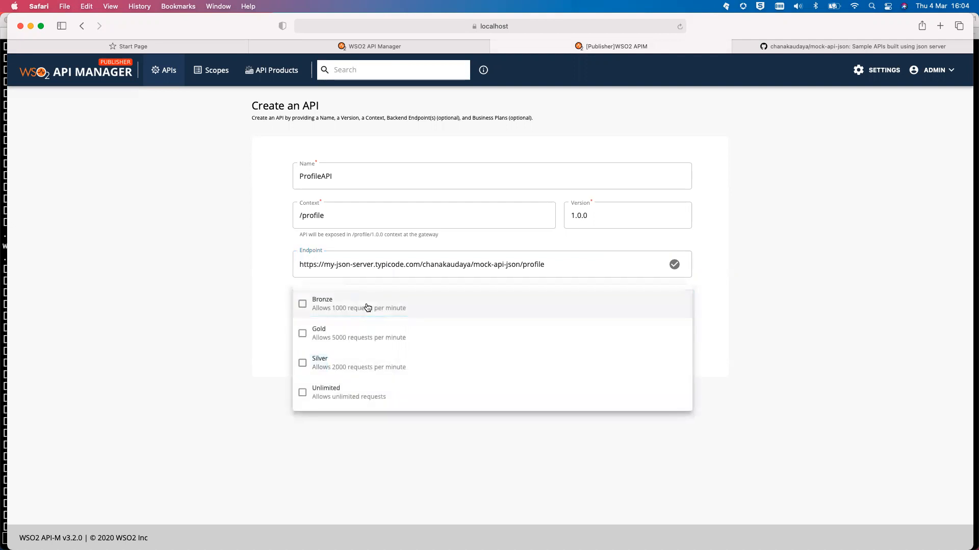
click(302, 305)
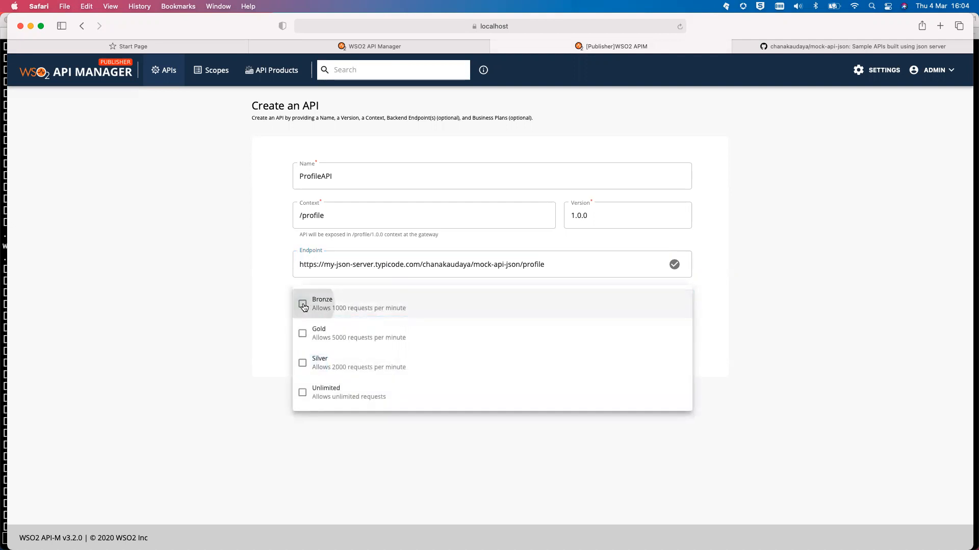
click(246, 302)
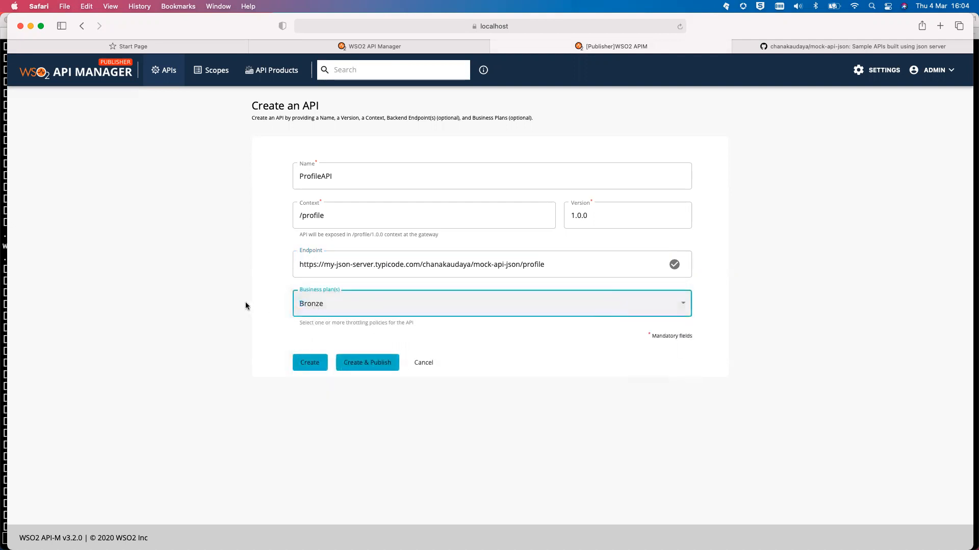
click(373, 362)
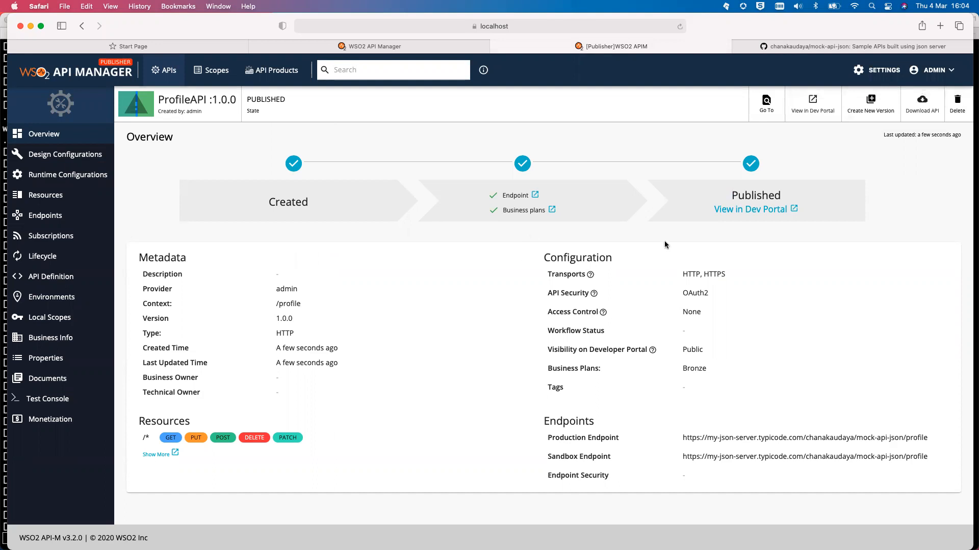
Open ProfileAPI via View in Dev Portal and reload the portal page
click(741, 210)
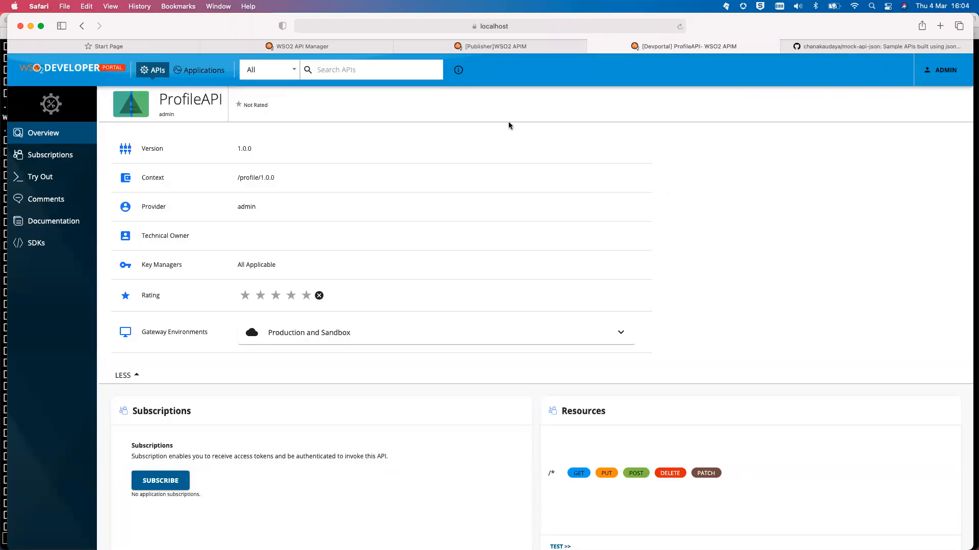
click(489, 26)
After reloading, subscribe DefaultApplication to ProfileAPI using the Bronze throttling policy
key(Return)
scroll(226, 404, down, 3)
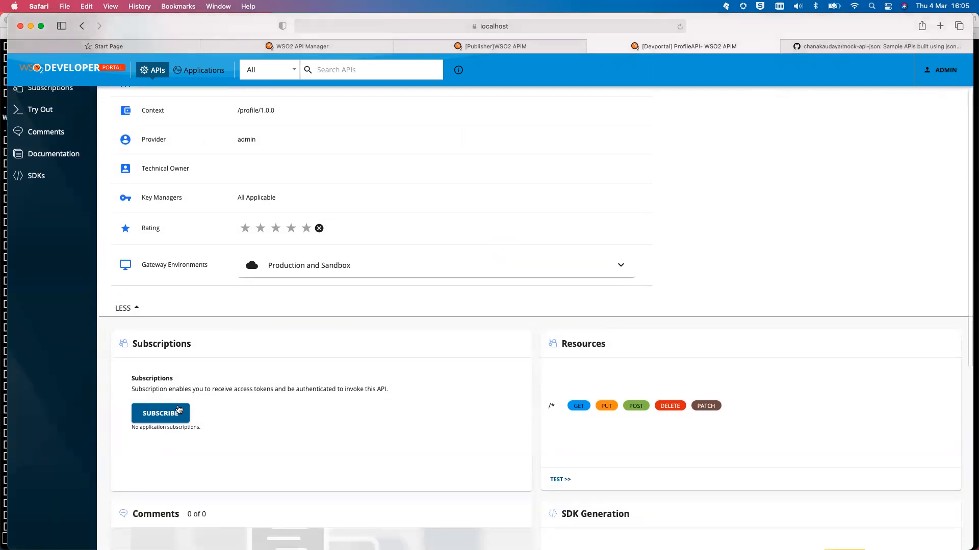
click(170, 413)
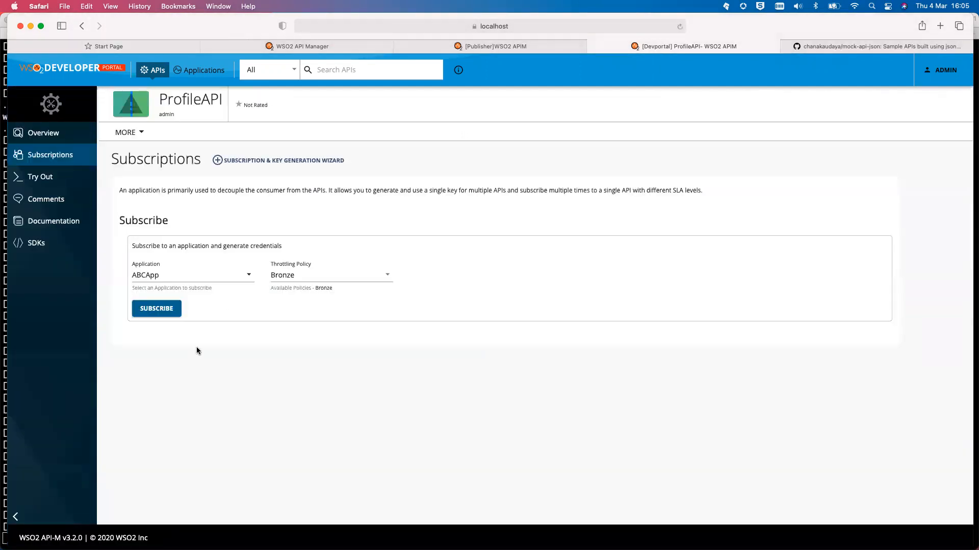
click(249, 276)
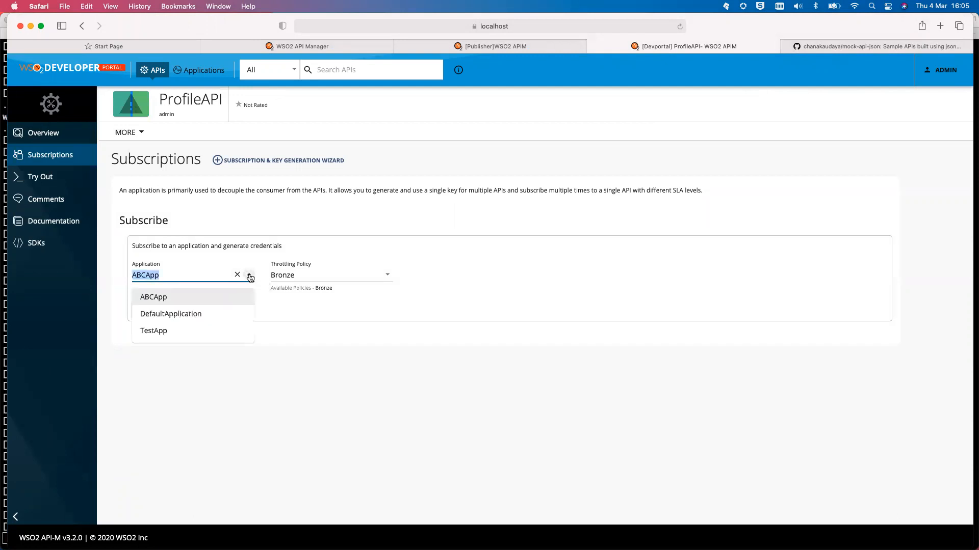
click(232, 314)
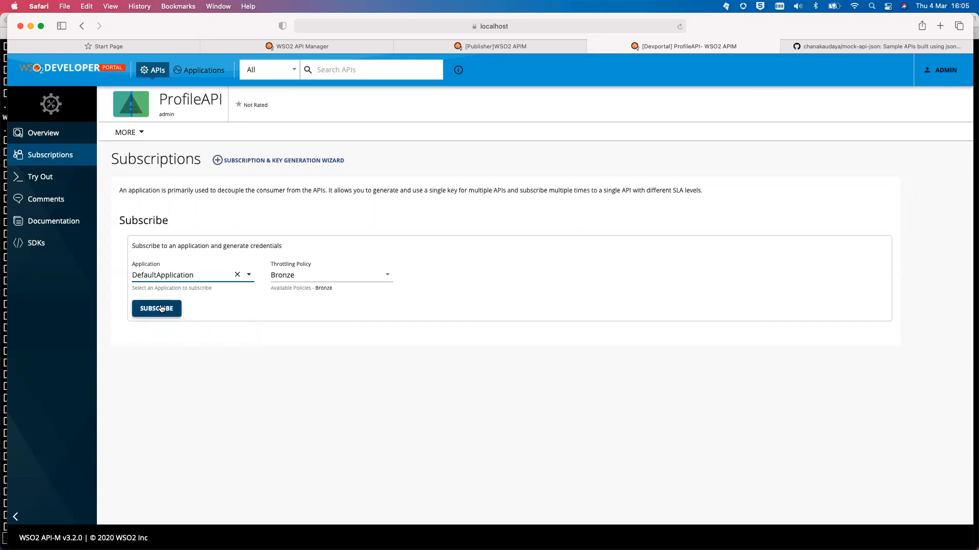
click(379, 276)
click(379, 276)
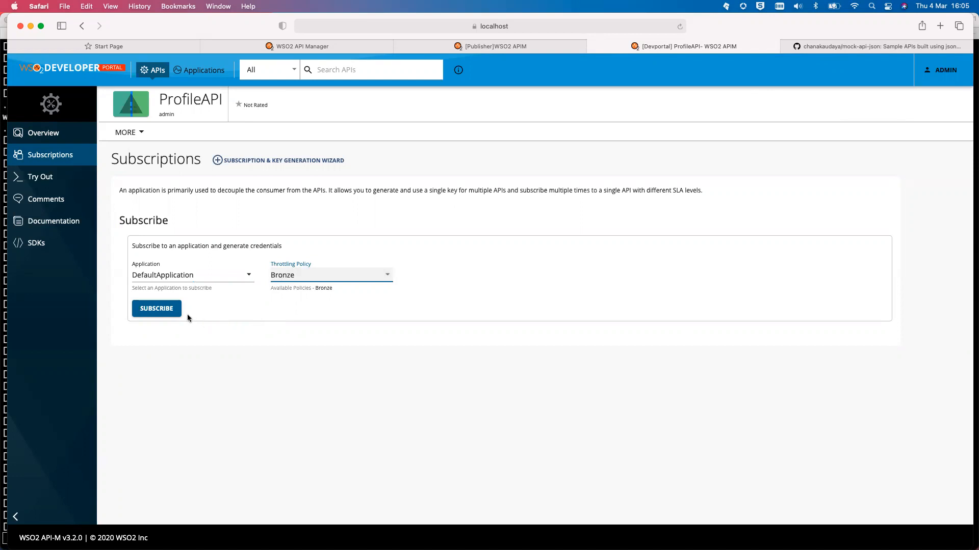
click(150, 309)
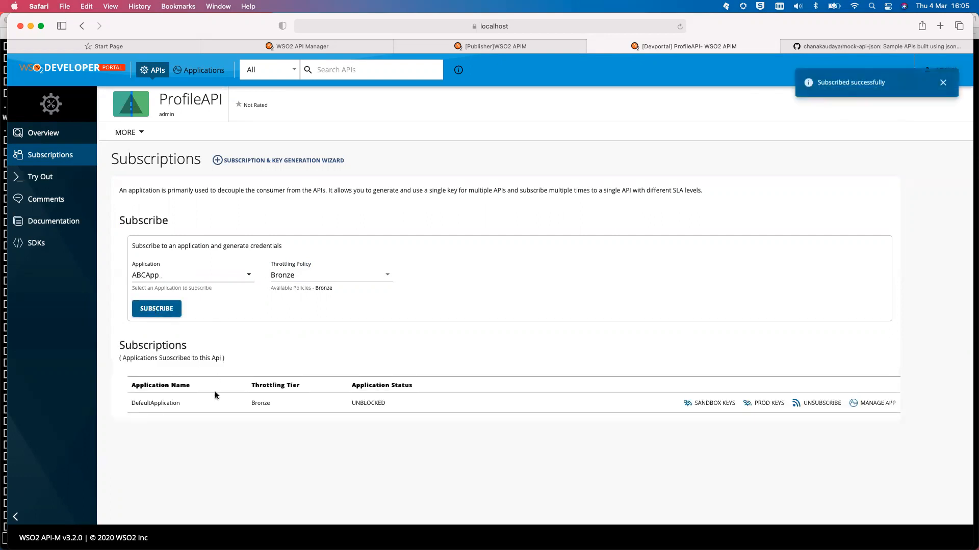
Open ProfileAPI's Try Out console and generate a production test key for DefaultApplication
click(53, 180)
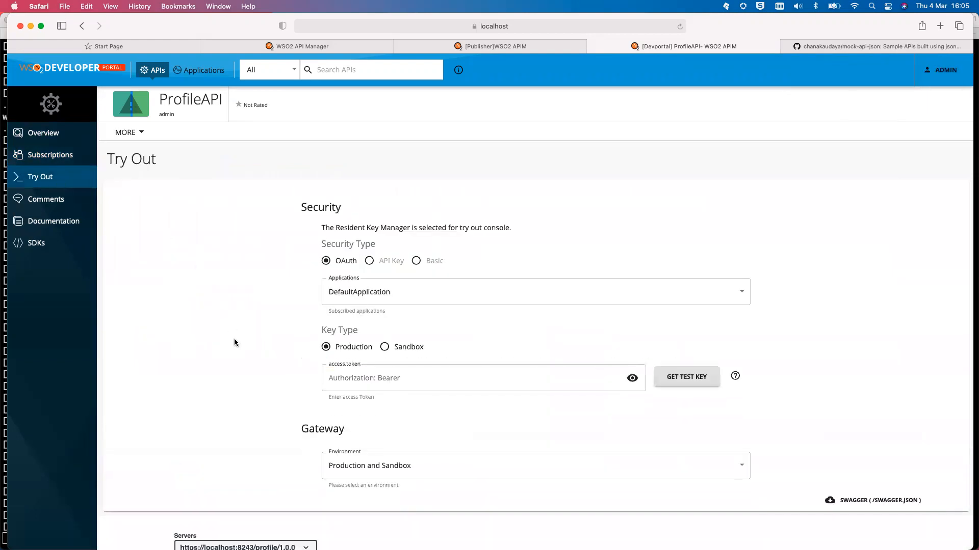
scroll(234, 338, down, 3)
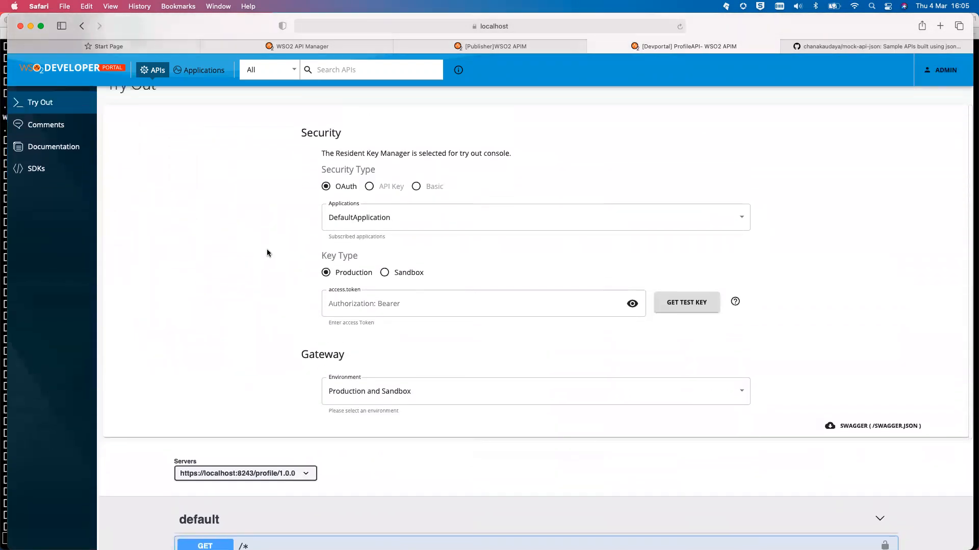
scroll(267, 253, up, 1)
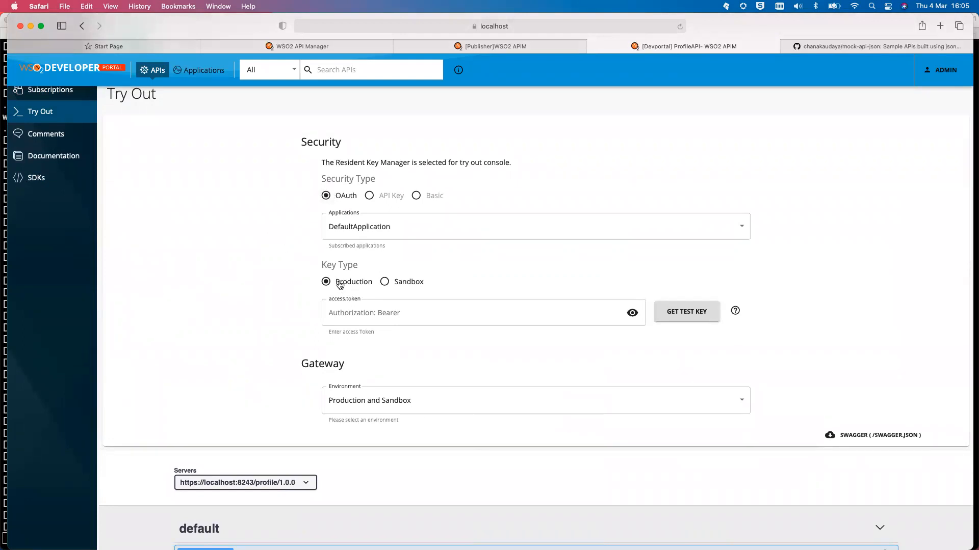
click(687, 315)
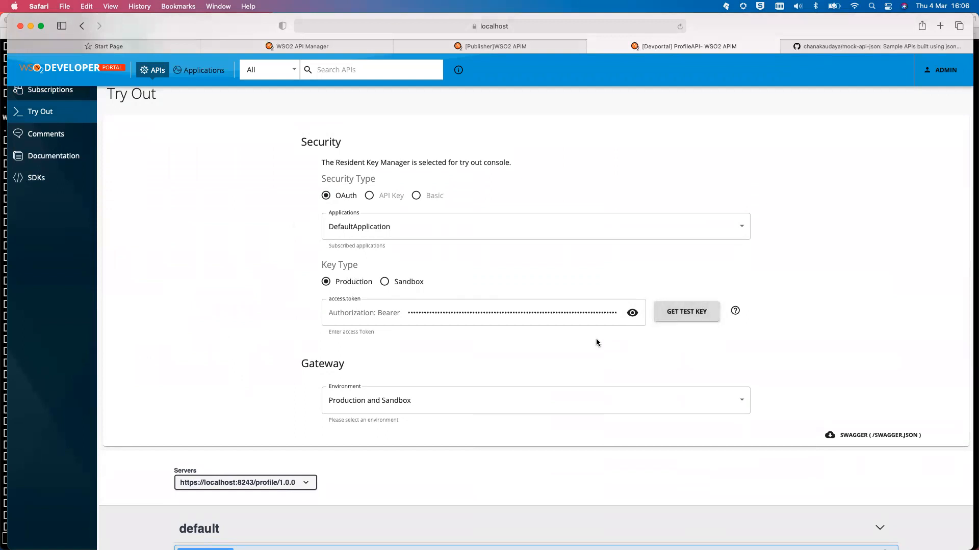
scroll(596, 340, down, 2)
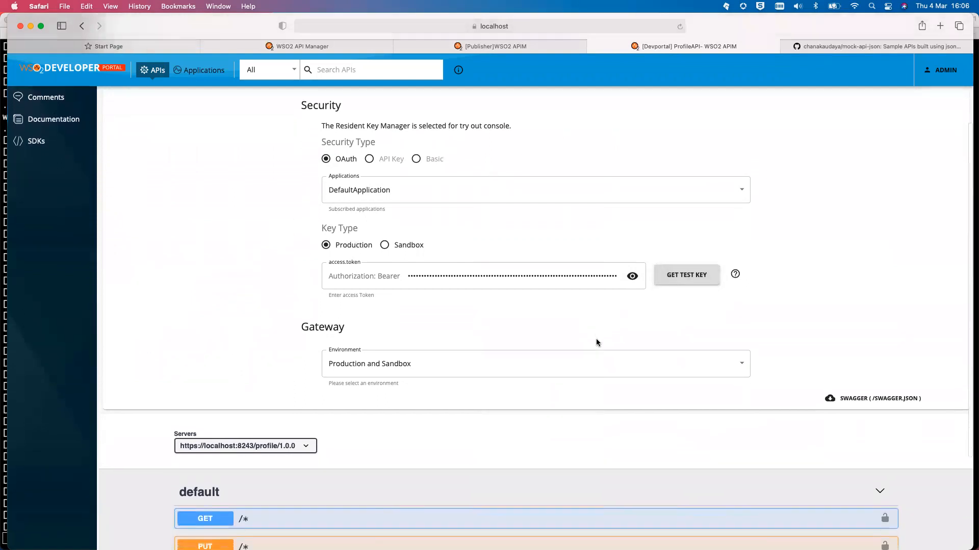
scroll(597, 342, down, 6)
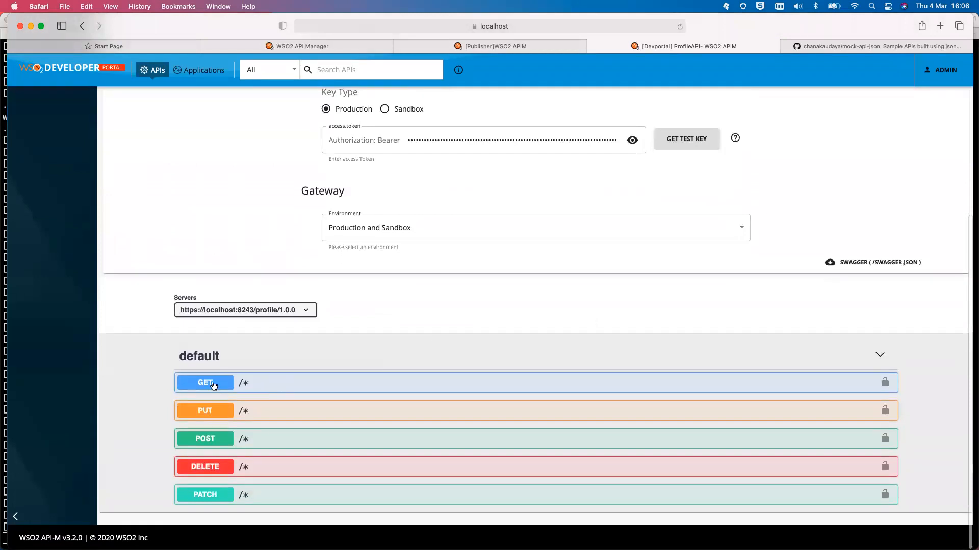
Expand the GET /* operation and enable Try it out
click(213, 386)
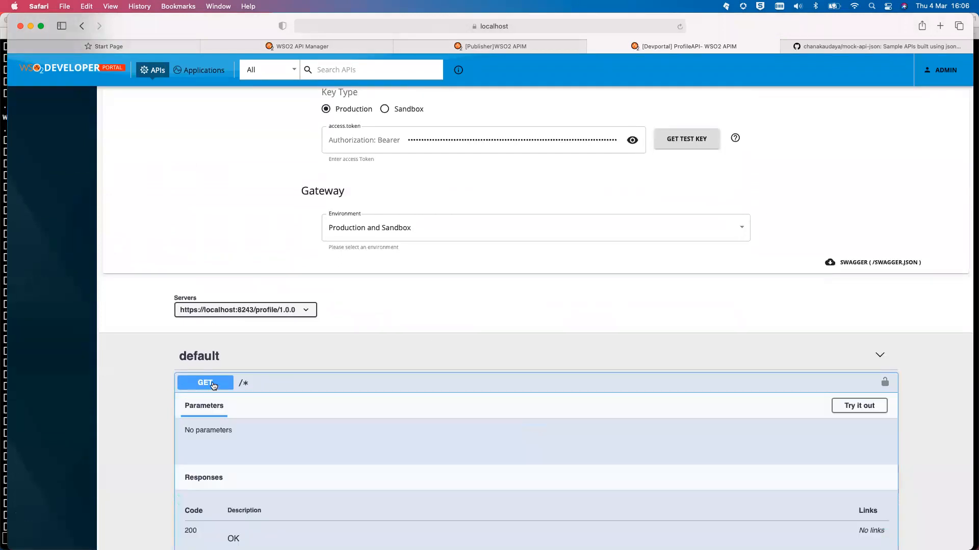
scroll(344, 441, down, 1)
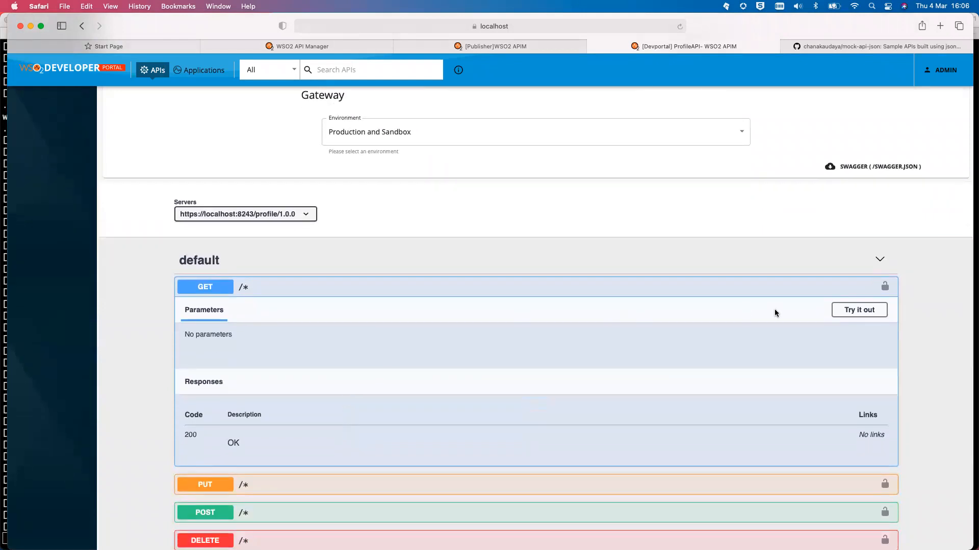
click(850, 310)
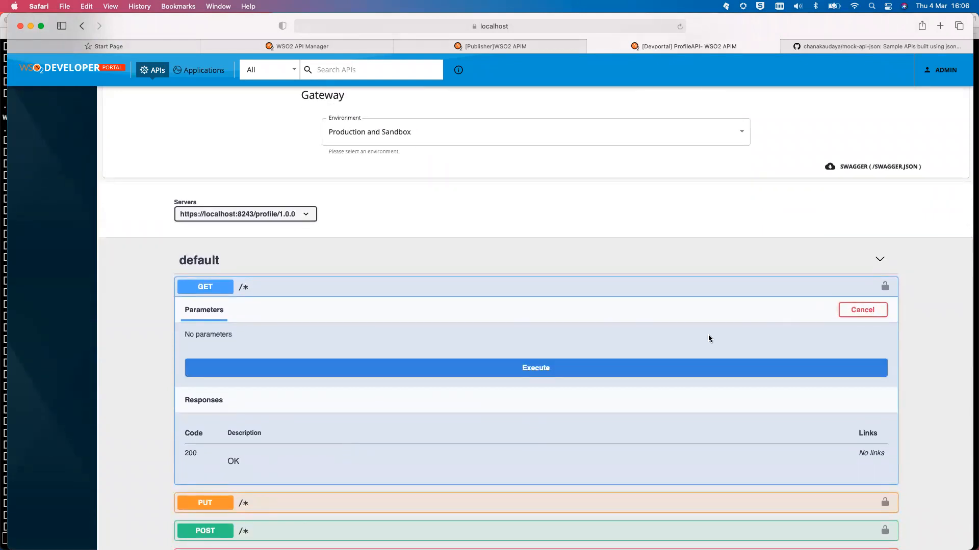
scroll(649, 334, down, 2)
scroll(649, 333, down, 1)
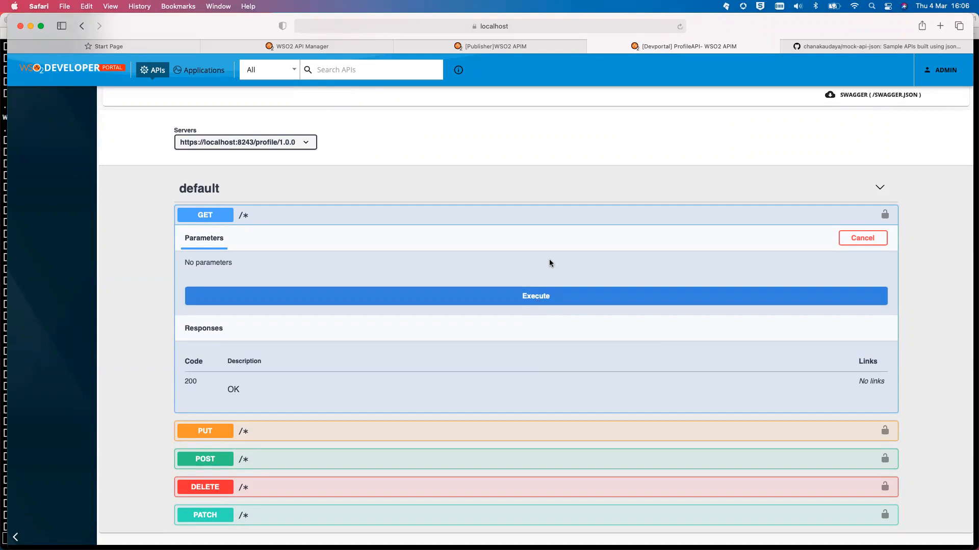
Execute the GET request and review the 200 response with the profile JSON
click(543, 295)
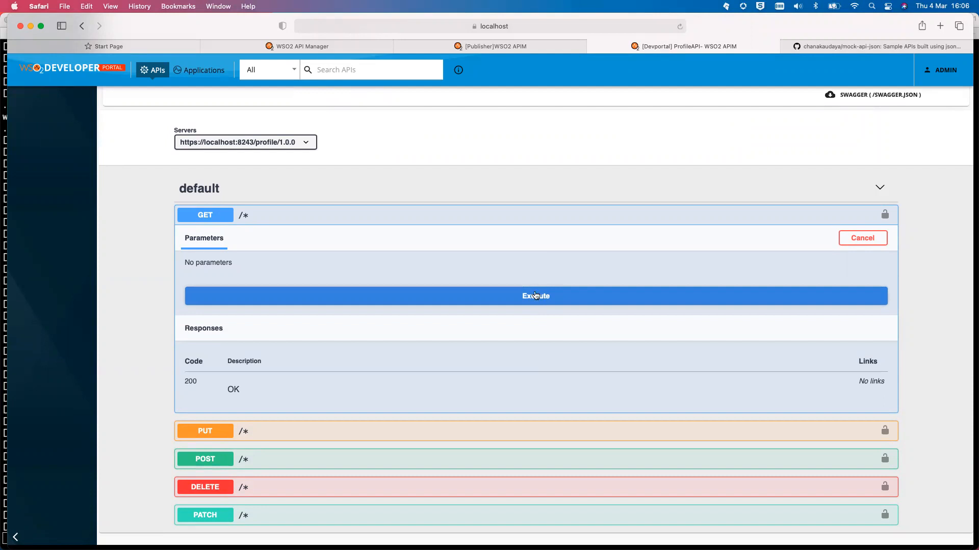
click(533, 295)
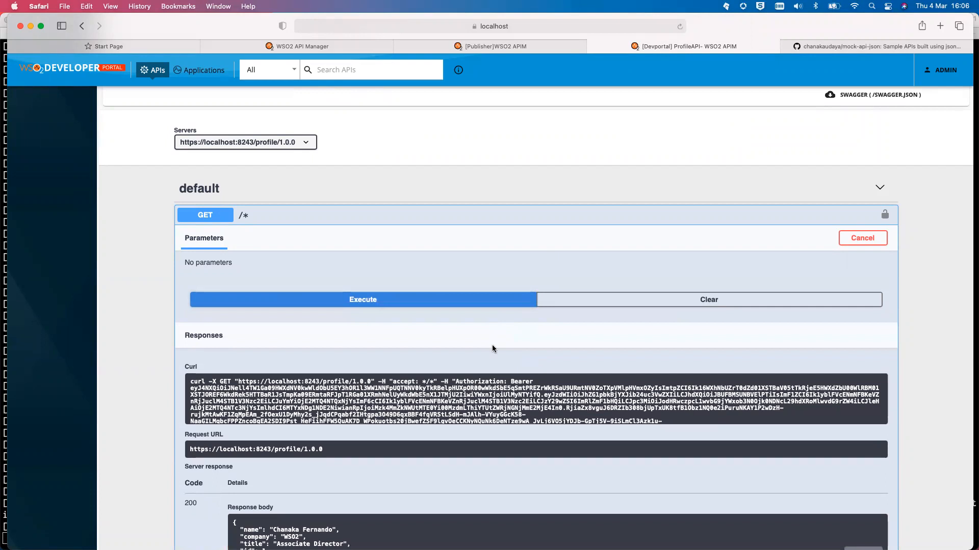
scroll(493, 387, down, 2)
scroll(459, 367, down, 5)
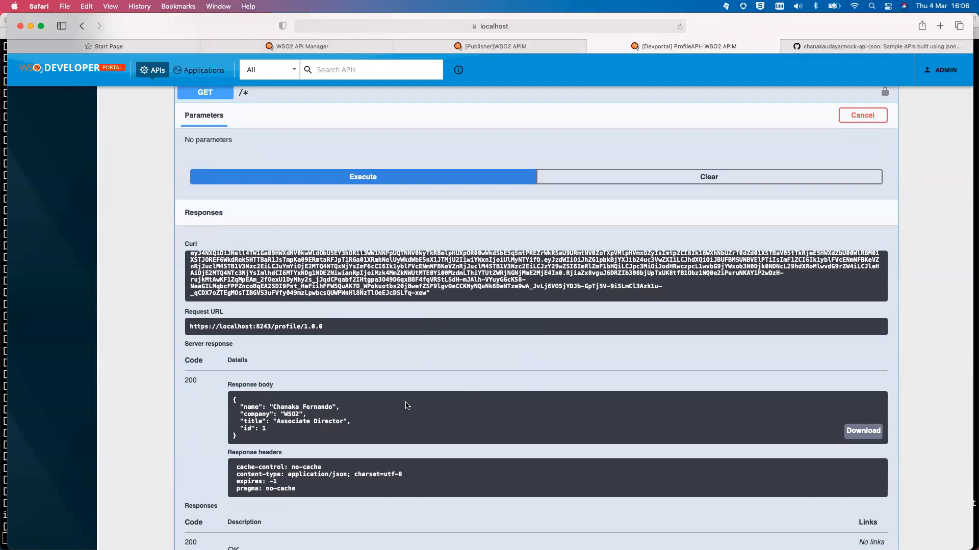
scroll(378, 375, up, 3)
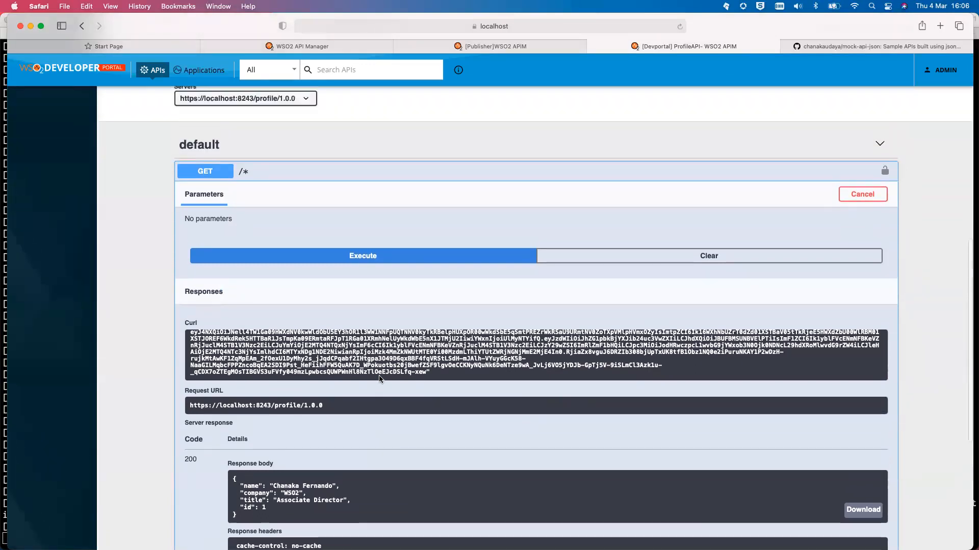
scroll(379, 379, down, 4)
scroll(379, 379, down, 2)
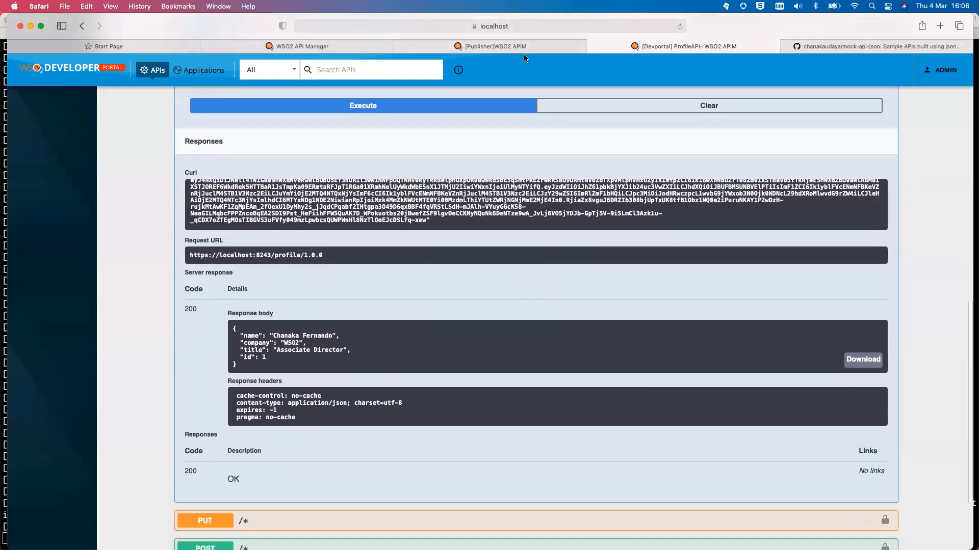